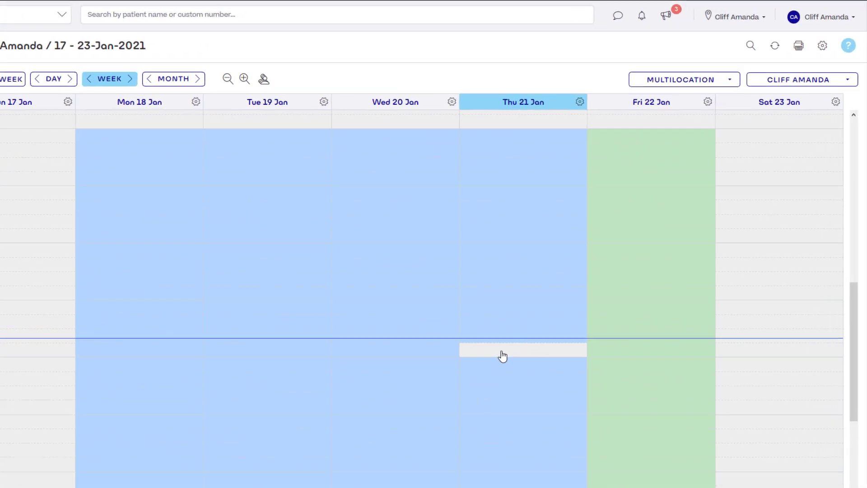
# Start a Thu 21 Jan 12:45 pm appointment and select the patient from the suggestions
pyautogui.click(552, 303)
pyautogui.click(505, 227)
pyautogui.write('Max')
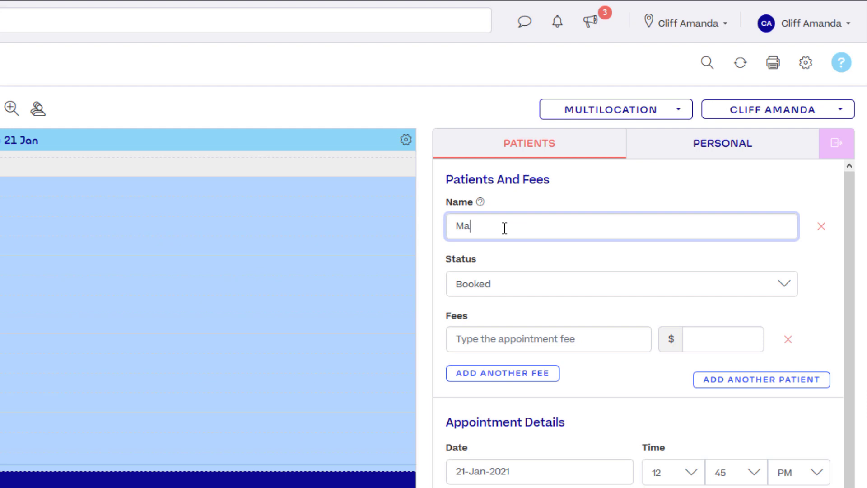
pyautogui.click(494, 247)
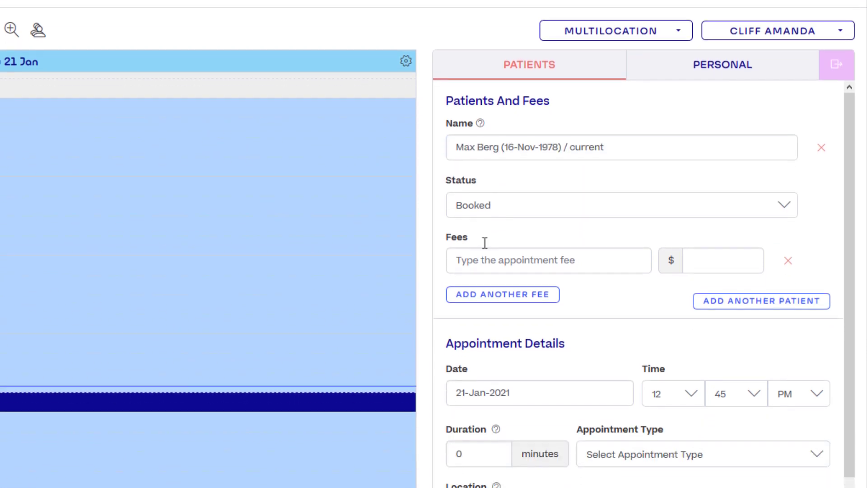
# Give it the Medicare 23 short consultation fee at Halaxy Telehealth and save
pyautogui.click(483, 338)
pyautogui.click(495, 378)
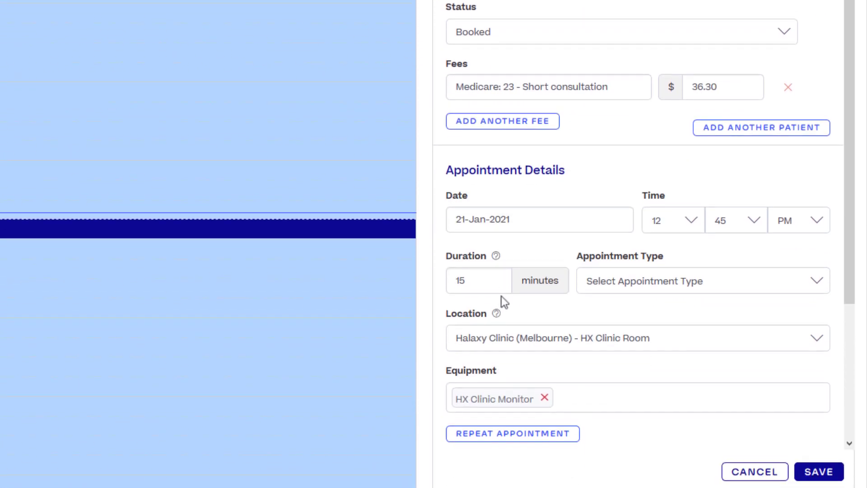
pyautogui.click(508, 343)
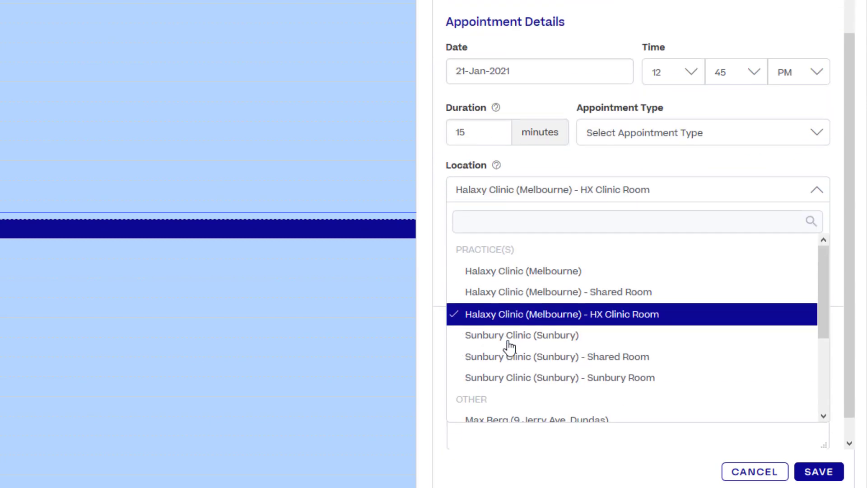
pyautogui.scroll(-3, 509, 347)
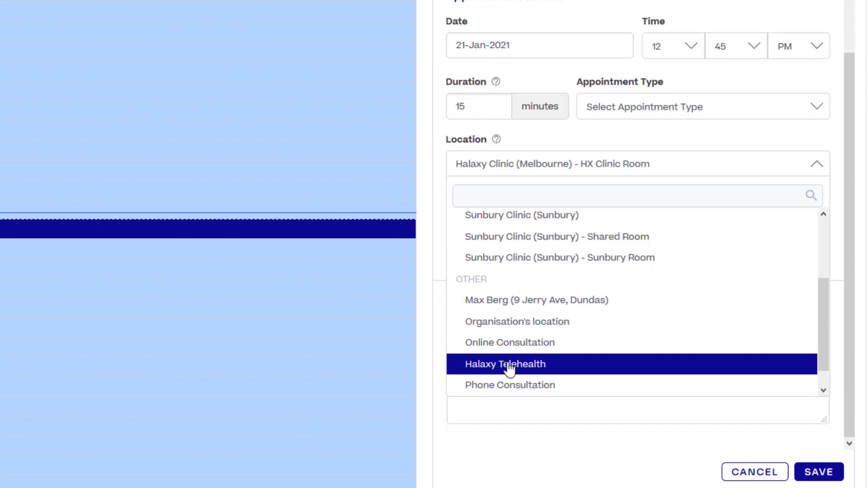
pyautogui.click(508, 363)
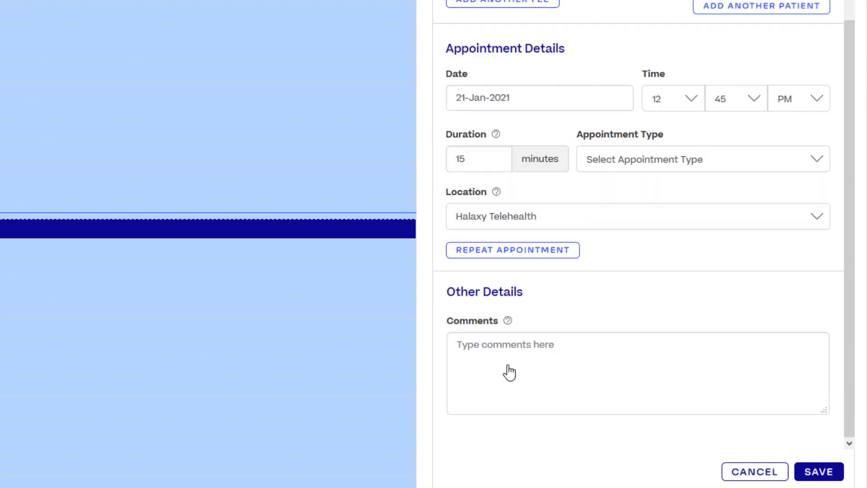
pyautogui.click(808, 463)
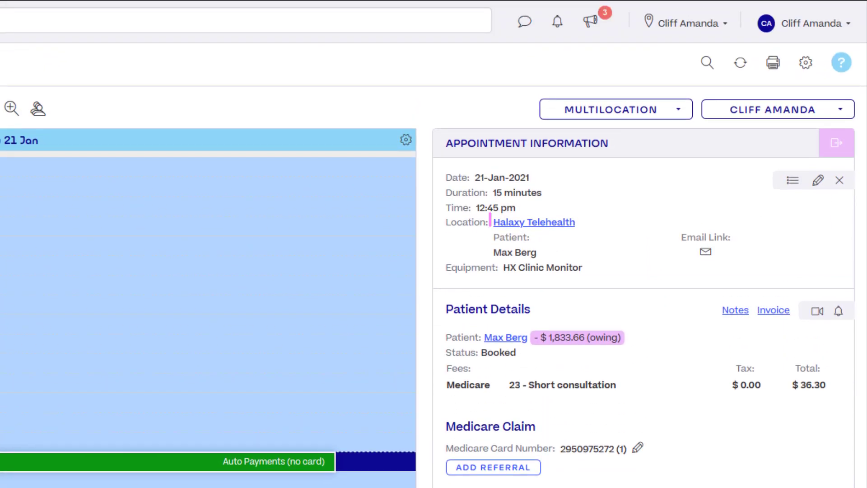
# Launch the appointment's Halaxy Telehealth session, start the consultation and join the video call
pyautogui.click(560, 224)
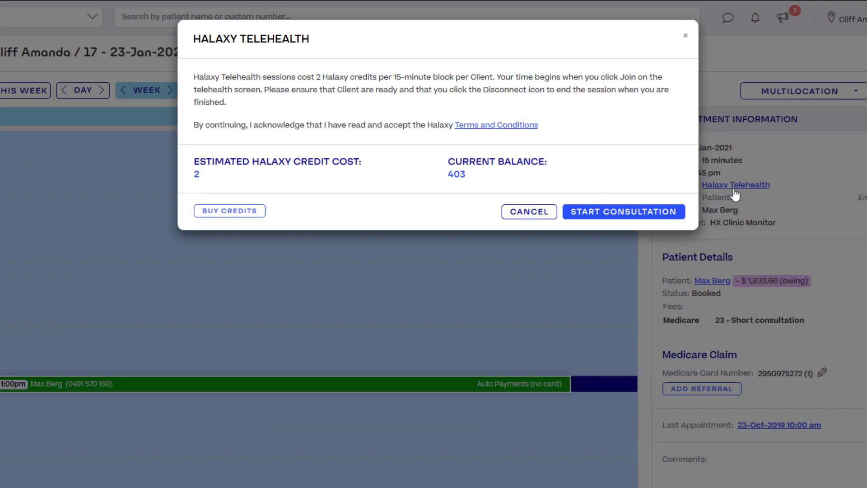
pyautogui.click(641, 213)
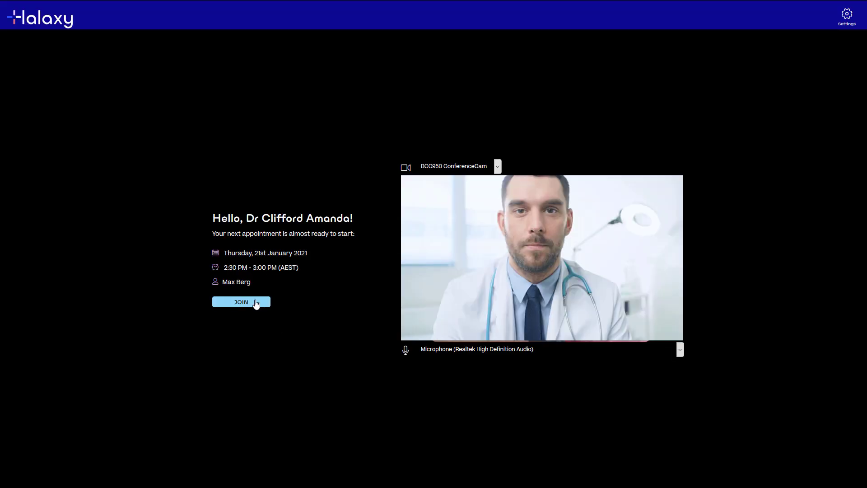
pyautogui.click(255, 303)
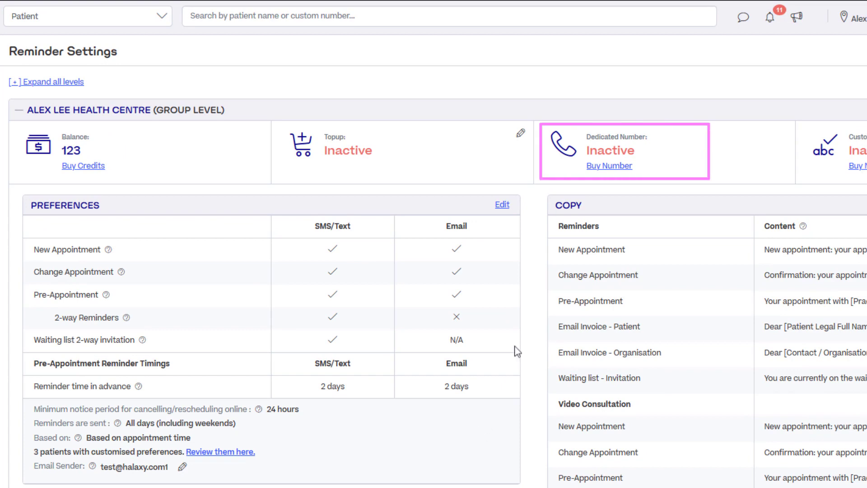
# Purchase the dedicated SMS custom number subscription at 50 credits per month
pyautogui.click(590, 168)
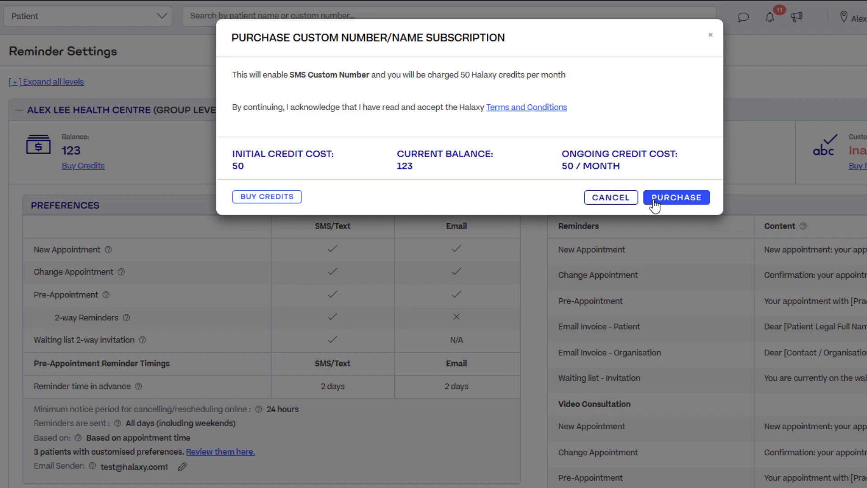
pyautogui.click(655, 199)
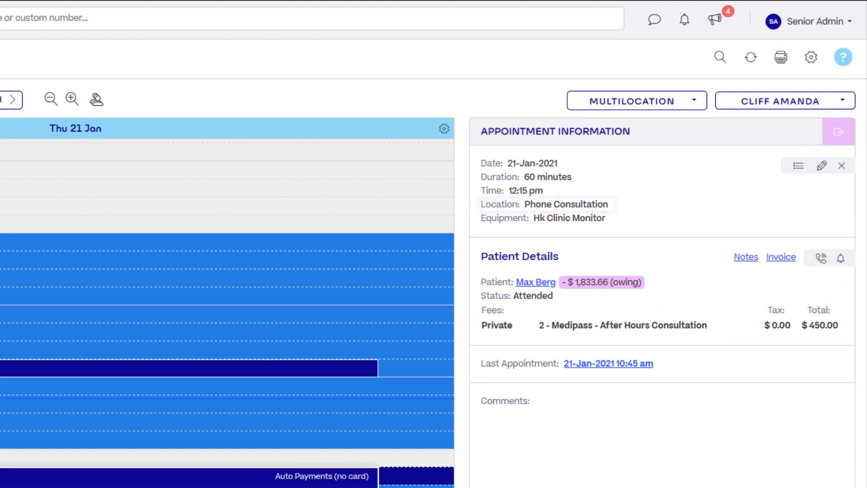
# Call the appointment's patient from the Mr Senior Admin number and put the call on hold
pyautogui.click(821, 259)
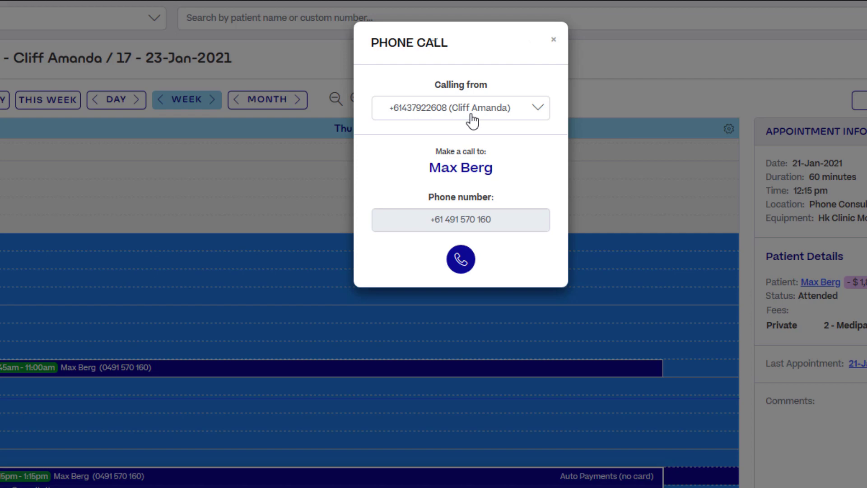
pyautogui.click(472, 118)
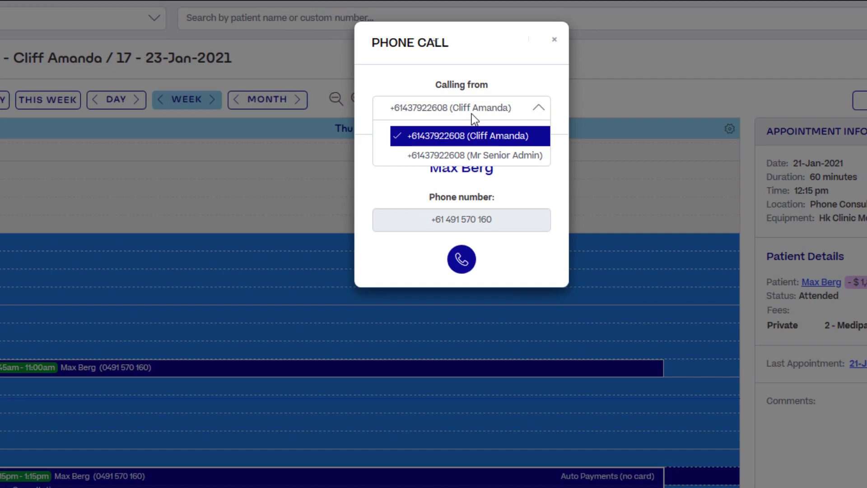
pyautogui.click(465, 156)
pyautogui.click(461, 259)
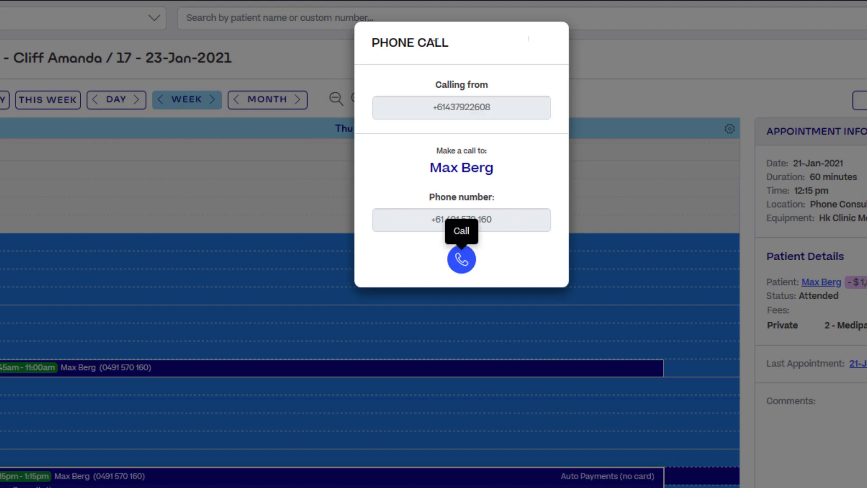
pyautogui.click(414, 271)
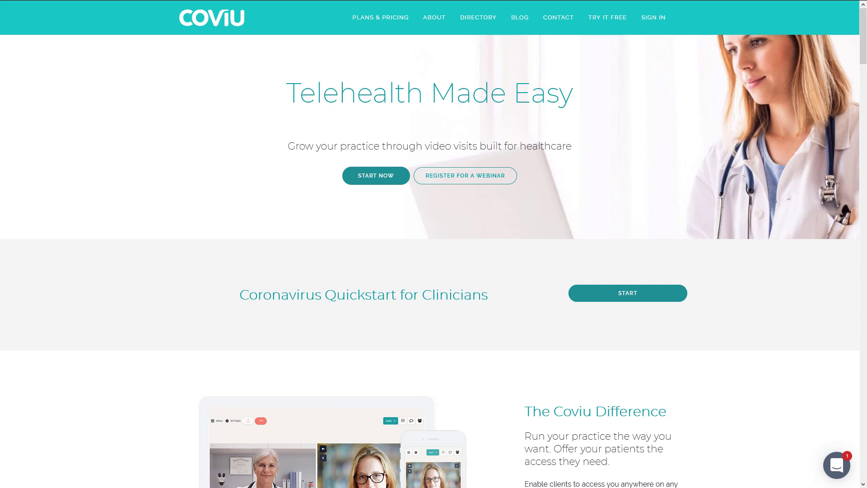
# Look at Coviu's Allied Health plans under Plans & Pricing
pyautogui.click(370, 18)
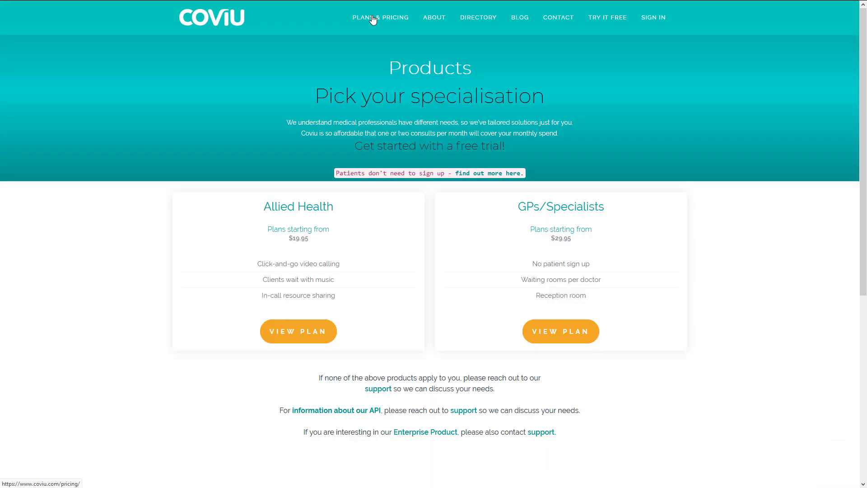
pyautogui.click(292, 333)
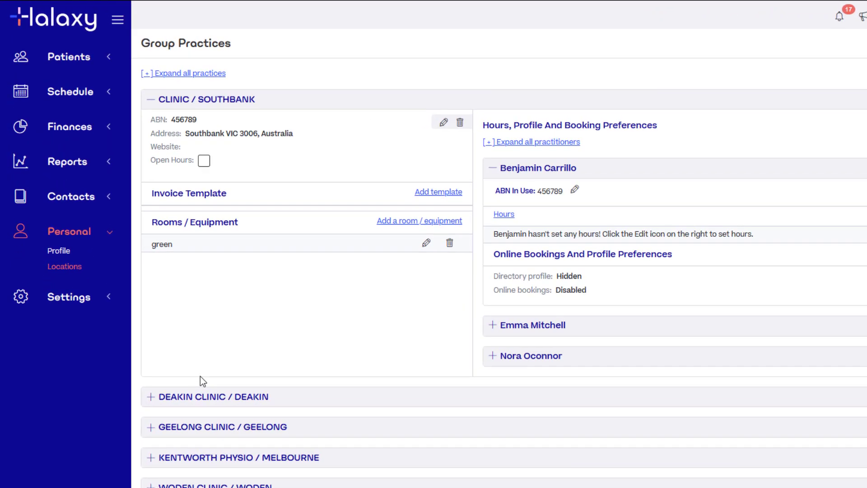
# In Integrations, configure Coviu for Online Appointments and link the first practitioner's Coviu account
pyautogui.click(99, 297)
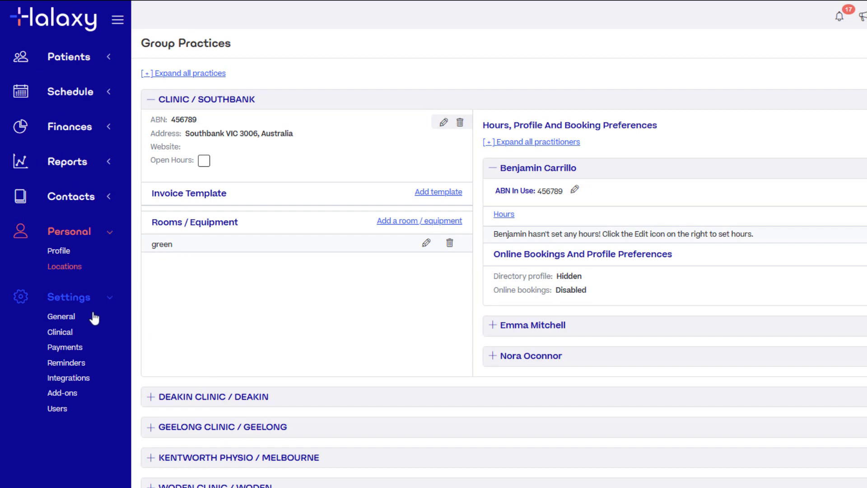
pyautogui.click(74, 378)
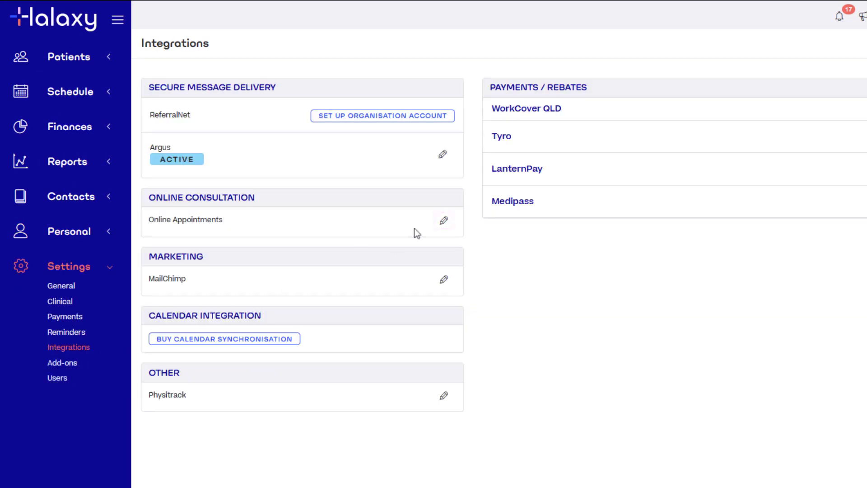
pyautogui.click(443, 221)
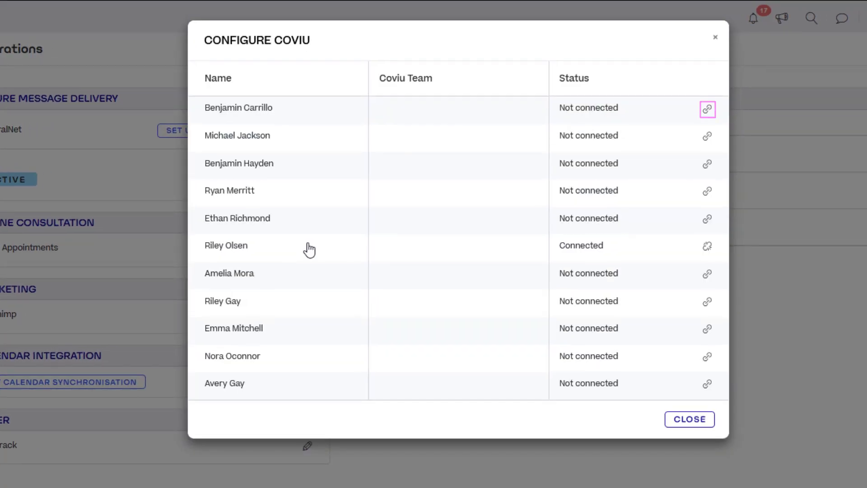
pyautogui.click(707, 109)
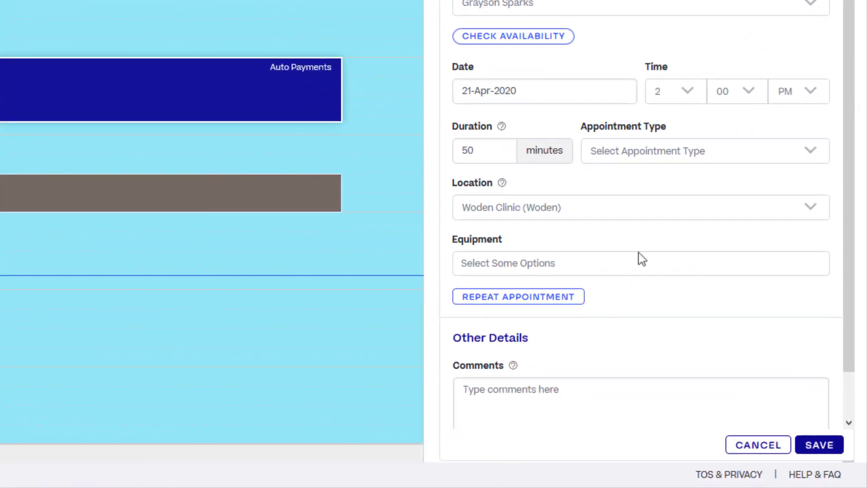
# Change the 21-Apr-2020 2:00 pm appointment to Online Consultation, save, and open the patient email
pyautogui.click(664, 212)
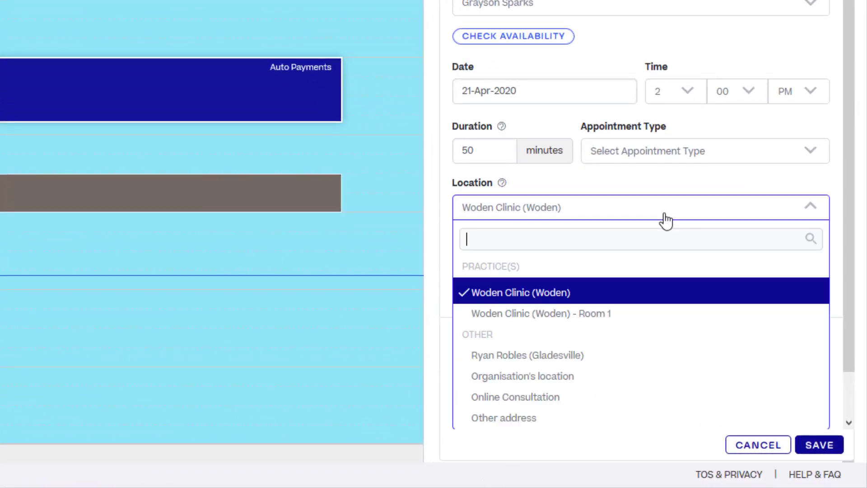
pyautogui.click(542, 397)
pyautogui.click(809, 447)
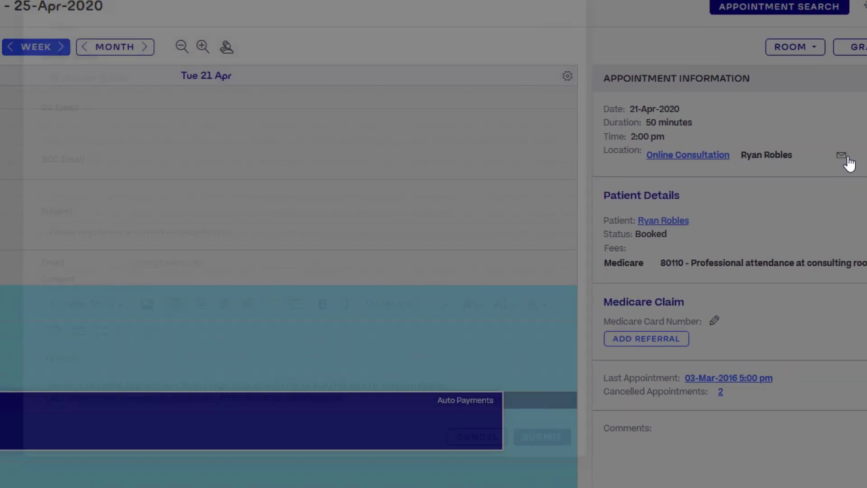
pyautogui.click(713, 142)
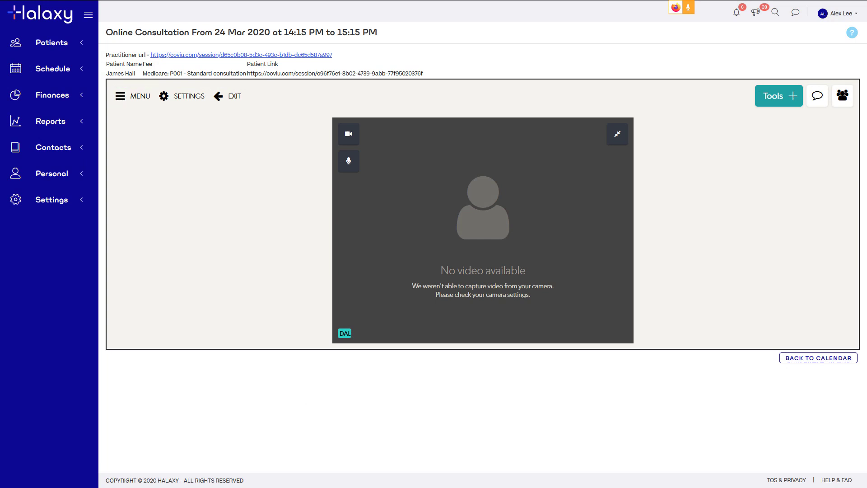
# Add a whiteboard from the session's Tools menu
pyautogui.click(779, 96)
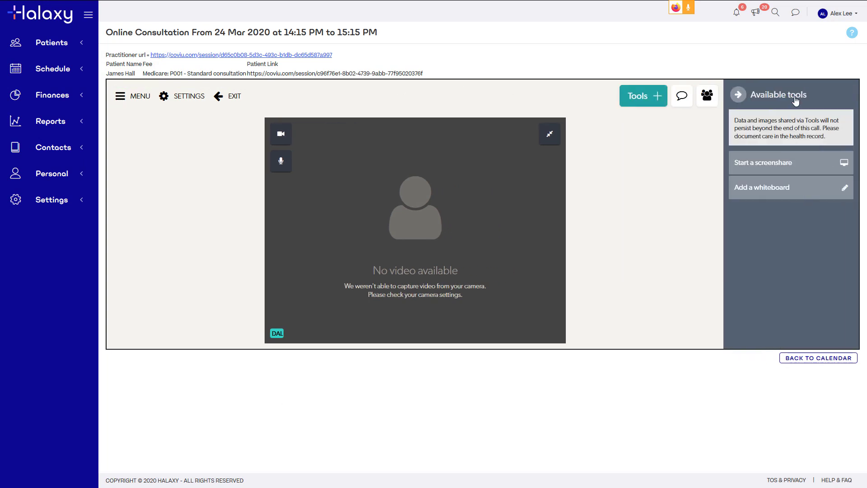
pyautogui.click(766, 190)
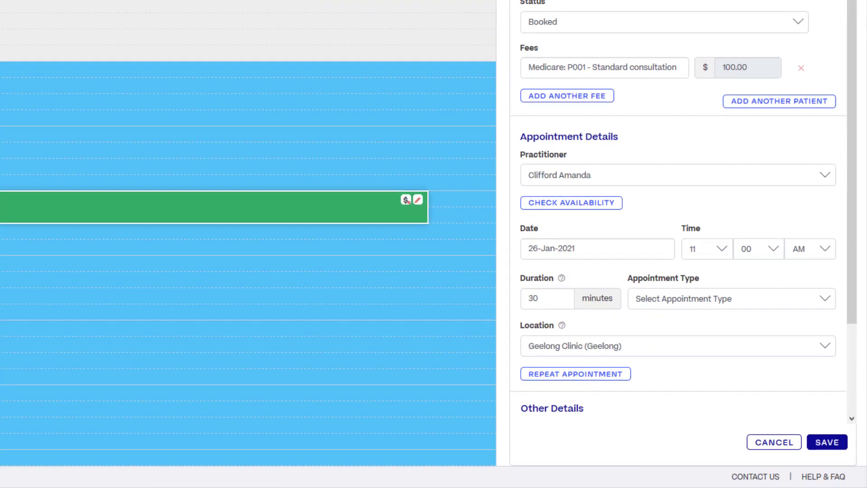
# Change the 26-Jan-2021 appointment's location to Online Consultation and save it
pyautogui.click(555, 335)
pyautogui.scroll(-5, 558, 348)
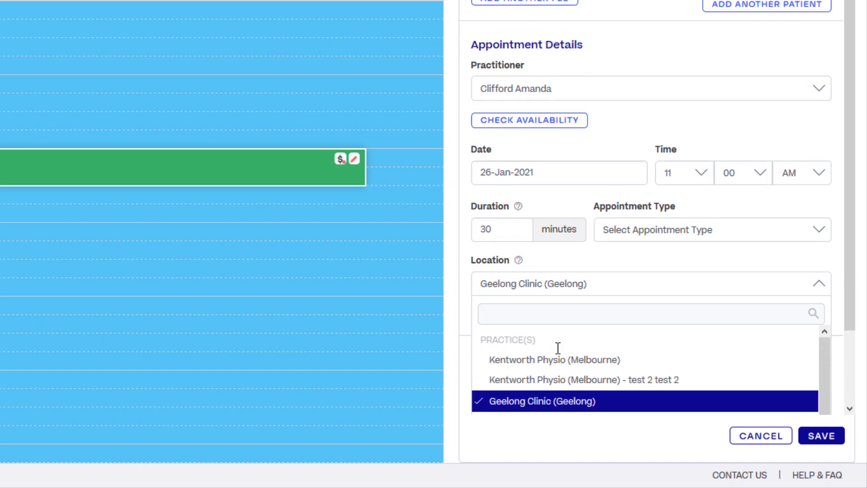
pyautogui.click(559, 354)
pyautogui.click(820, 440)
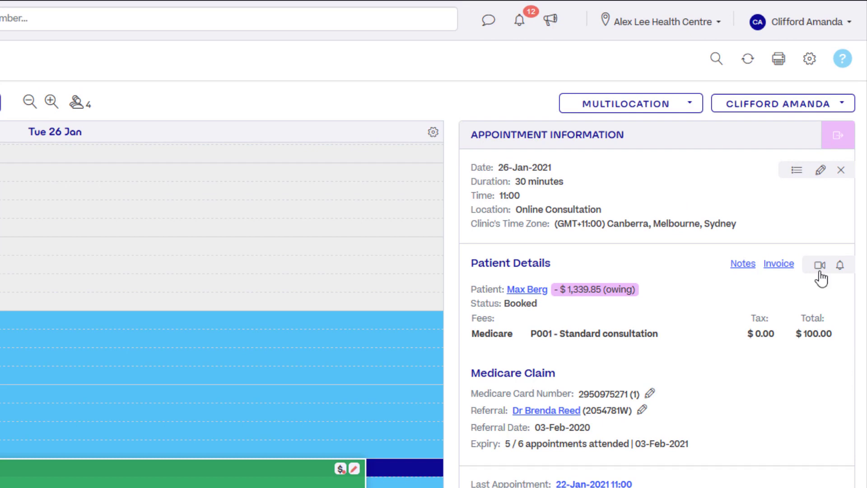
# Paste the Zoom meeting link as its telehealth URL, save, and open the patient email
pyautogui.click(820, 267)
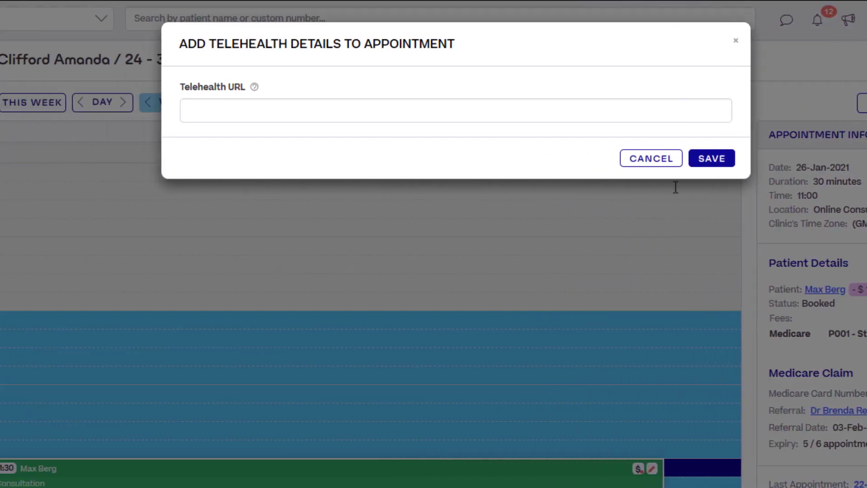
pyautogui.click(232, 103)
pyautogui.hotkey('ctrl', 'v')
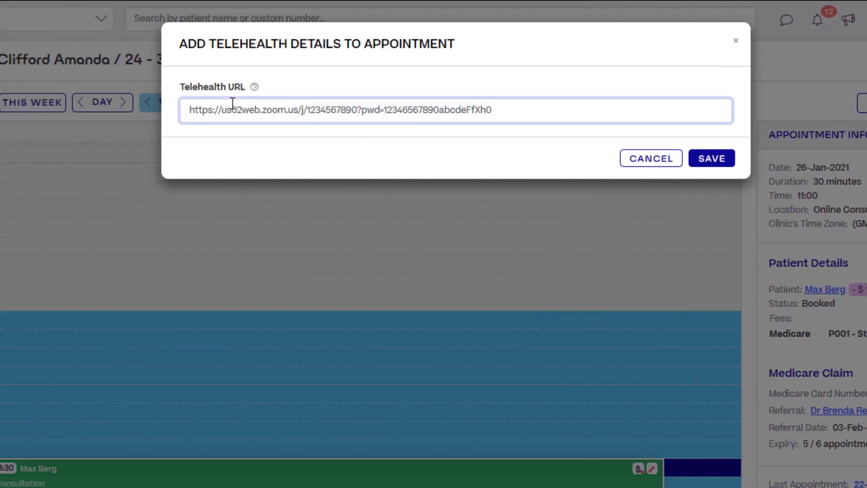
pyautogui.click(709, 163)
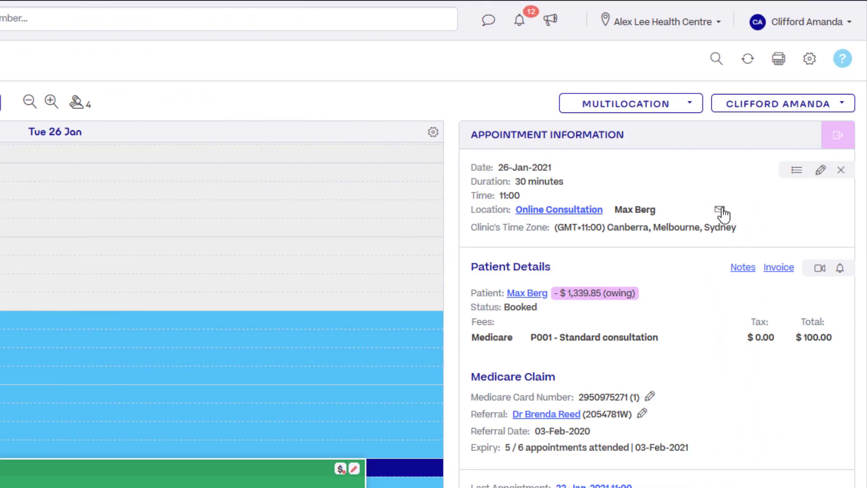
pyautogui.click(720, 211)
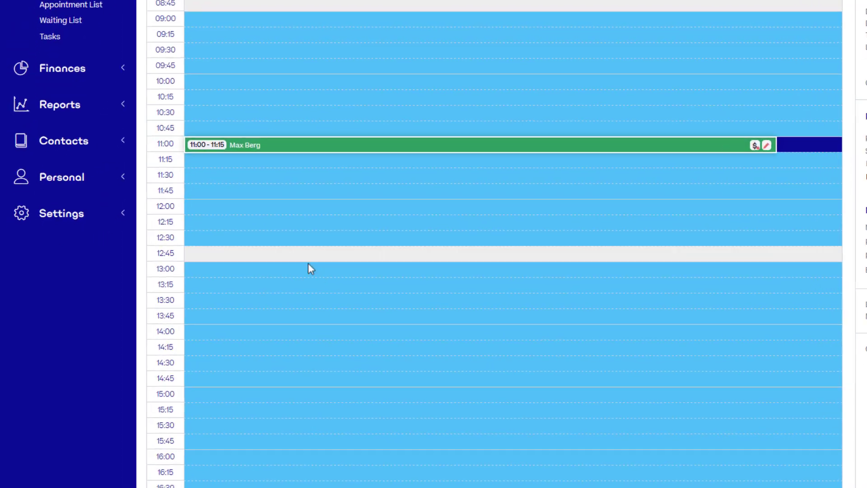
# Edit the Video Consultation Pre-Appointment template in the reminder settings
pyautogui.click(66, 294)
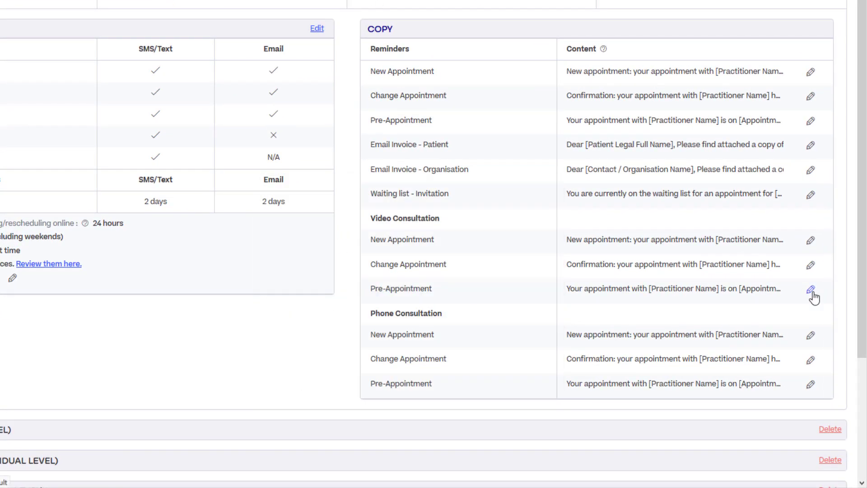
pyautogui.click(811, 290)
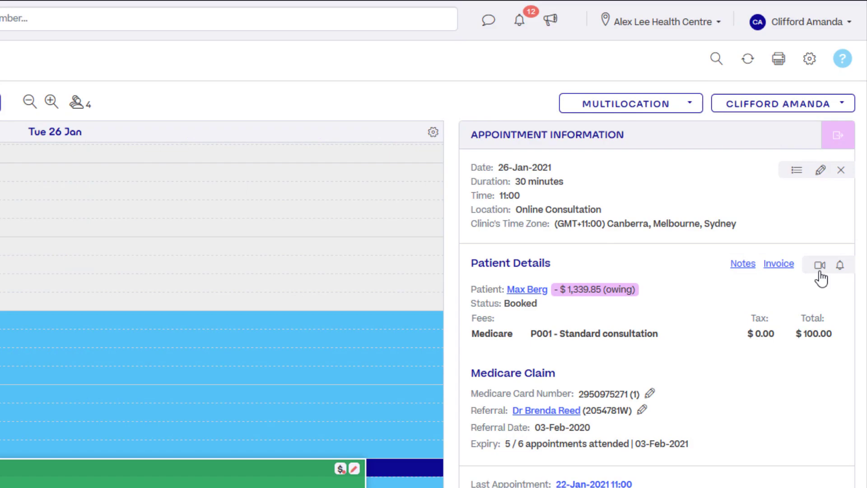
# Paste a Zoom meeting link as the telehealth URL for the 26-Jan appointment
pyautogui.click(820, 270)
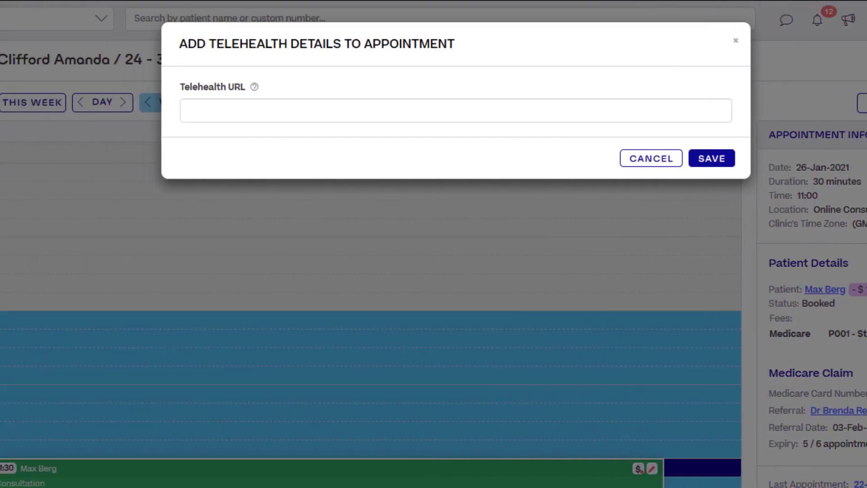
pyautogui.click(232, 103)
pyautogui.hotkey('ctrl', 'v')
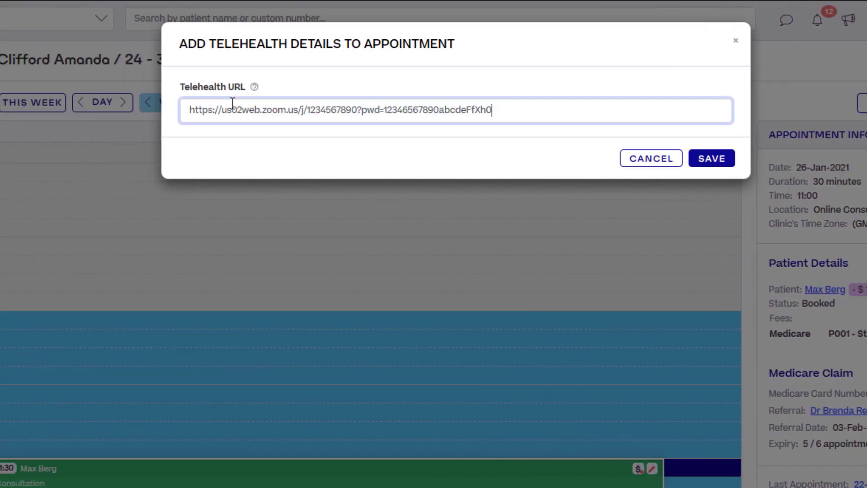